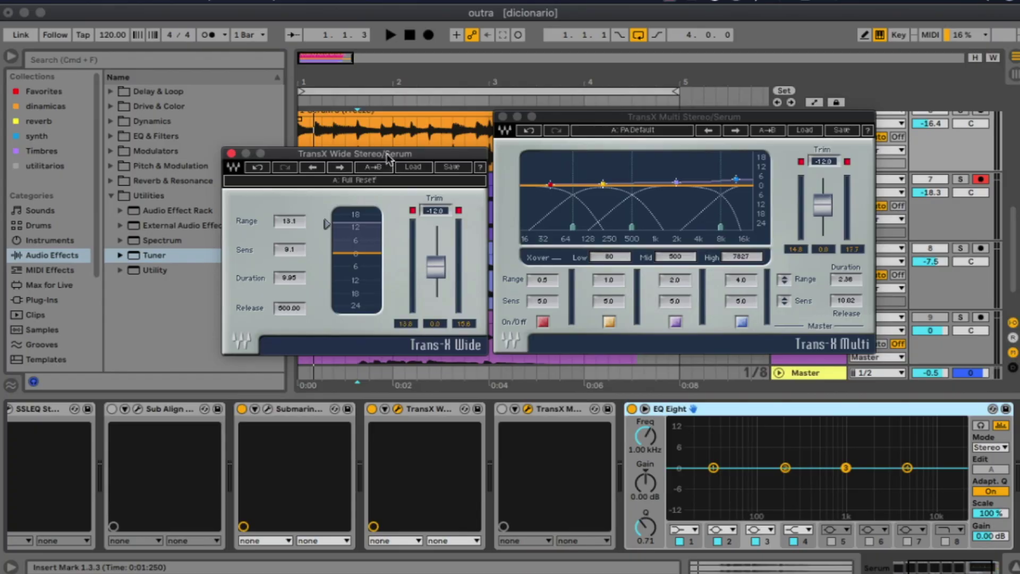
# Solo the Serum track for playback and keep the TransX Wide and TransX Multi windows side by side.
pyautogui.moveTo(386, 155); pyautogui.dragTo(371, 148)
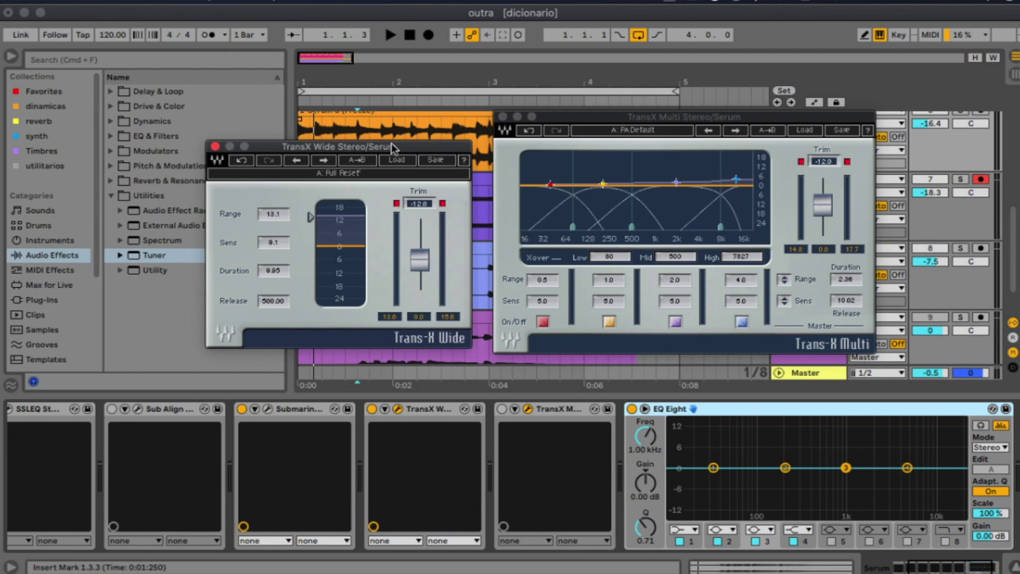
pyautogui.moveTo(378, 146); pyautogui.dragTo(387, 145)
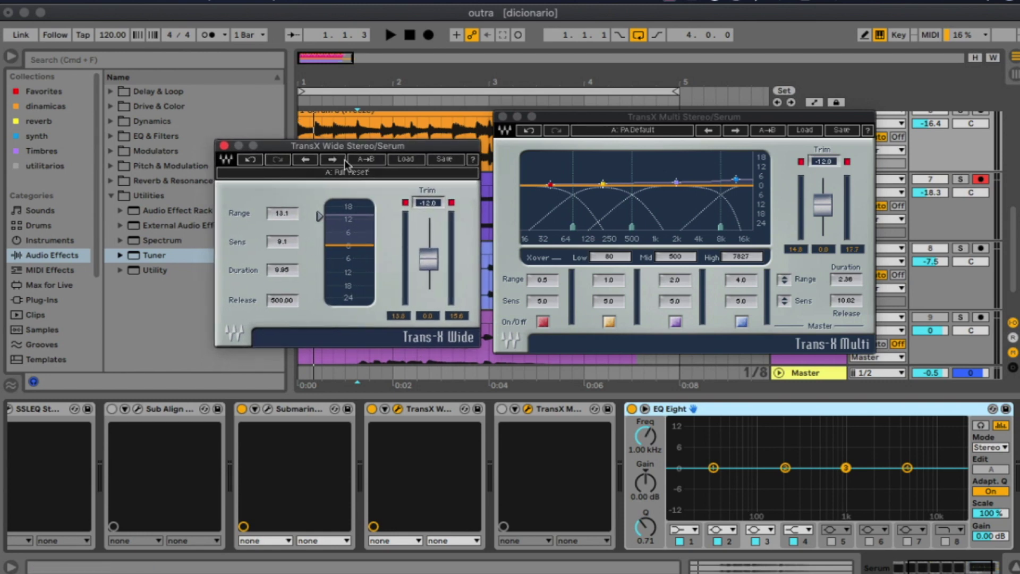
pyautogui.press('space')
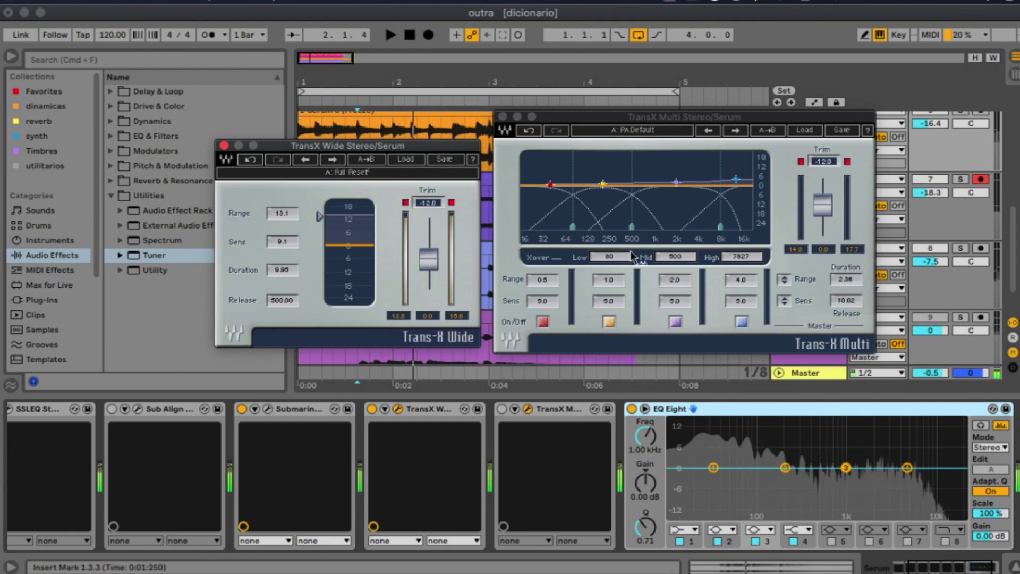
pyautogui.moveTo(678, 117); pyautogui.dragTo(679, 298)
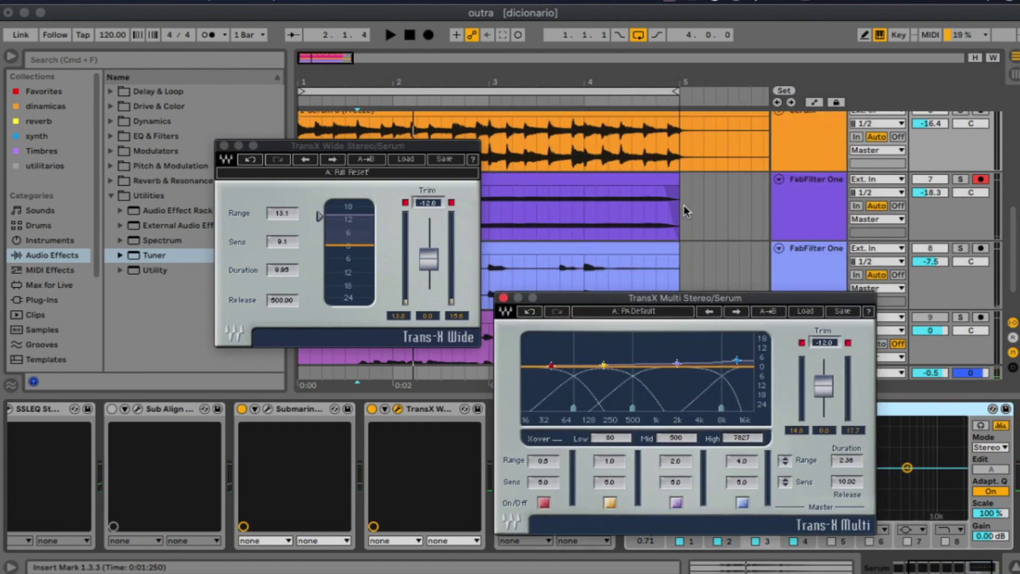
pyautogui.scroll(-2, 686, 204)
pyautogui.scroll(3, 686, 198)
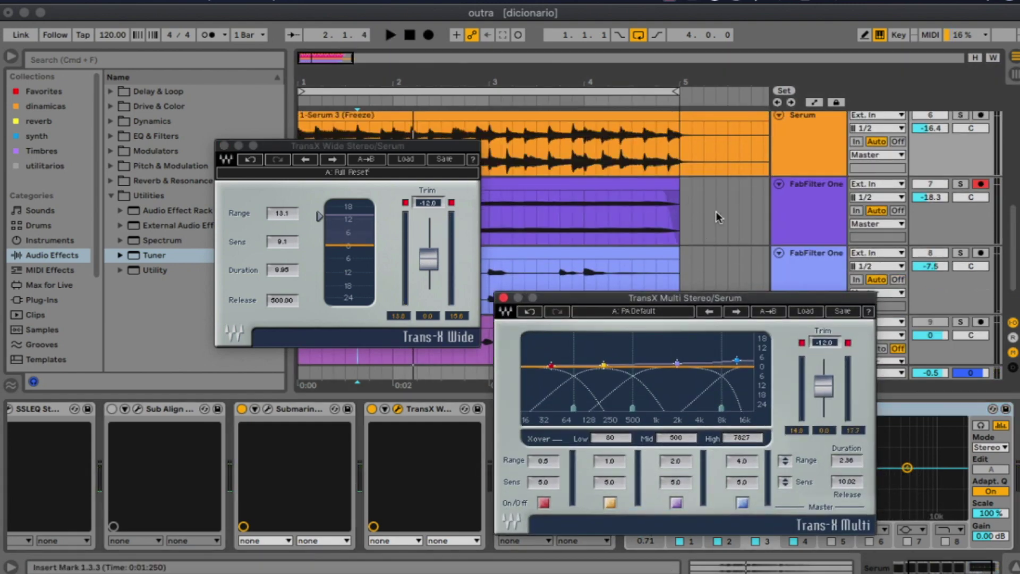
pyautogui.click(961, 116)
pyautogui.moveTo(670, 300); pyautogui.dragTo(672, 149)
# Set TransX Wide's Range to 18.0, Sens to 6.8, Duration to 35.68 and Release to 61.66 during playback.
pyautogui.moveTo(319, 216); pyautogui.dragTo(319, 205)
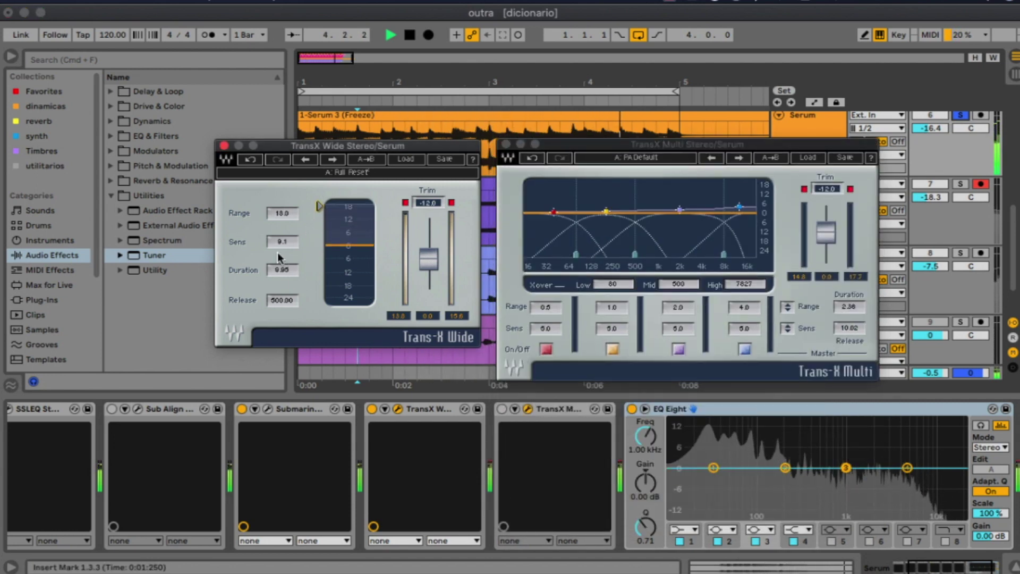
pyautogui.moveTo(285, 272); pyautogui.dragTo(279, 240)
pyautogui.click(285, 301)
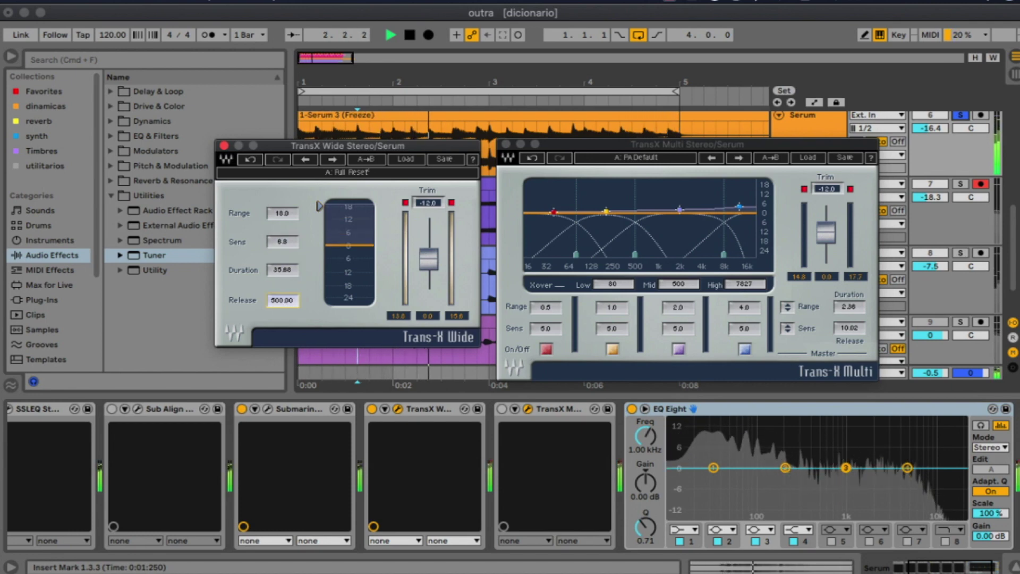
pyautogui.moveTo(285, 302); pyautogui.dragTo(284, 327)
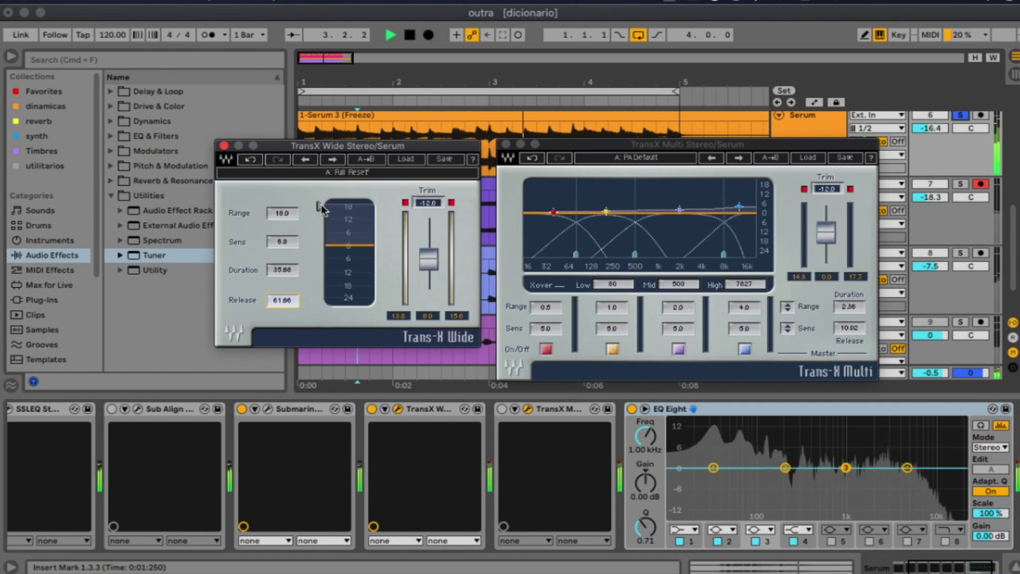
# Set TransX Wide's Range to 10.4 and finally 16.0, bypassing and re-enabling the effect at each setting to compare the sound.
pyautogui.moveTo(321, 204); pyautogui.dragTo(319, 222)
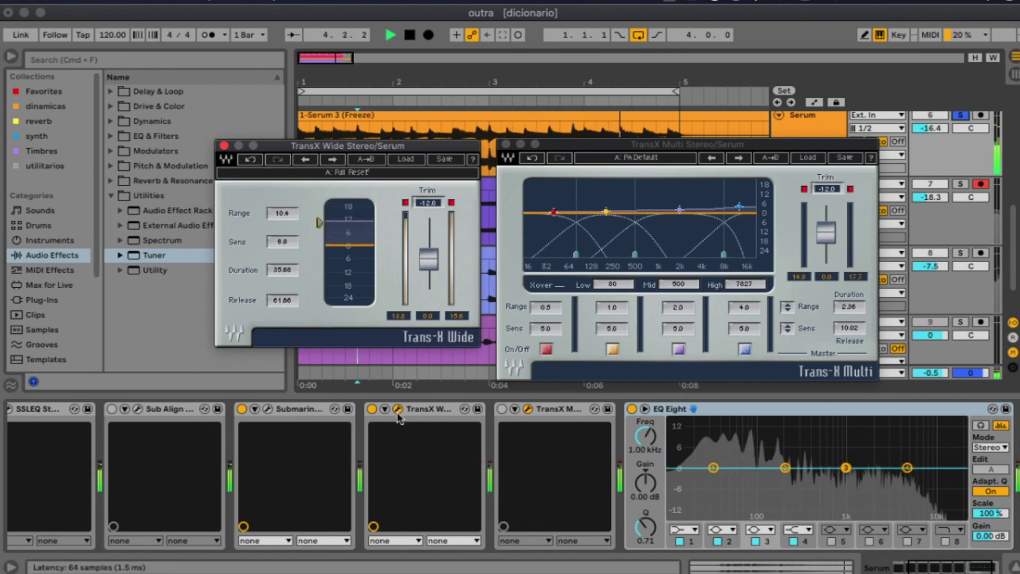
pyautogui.click(371, 409)
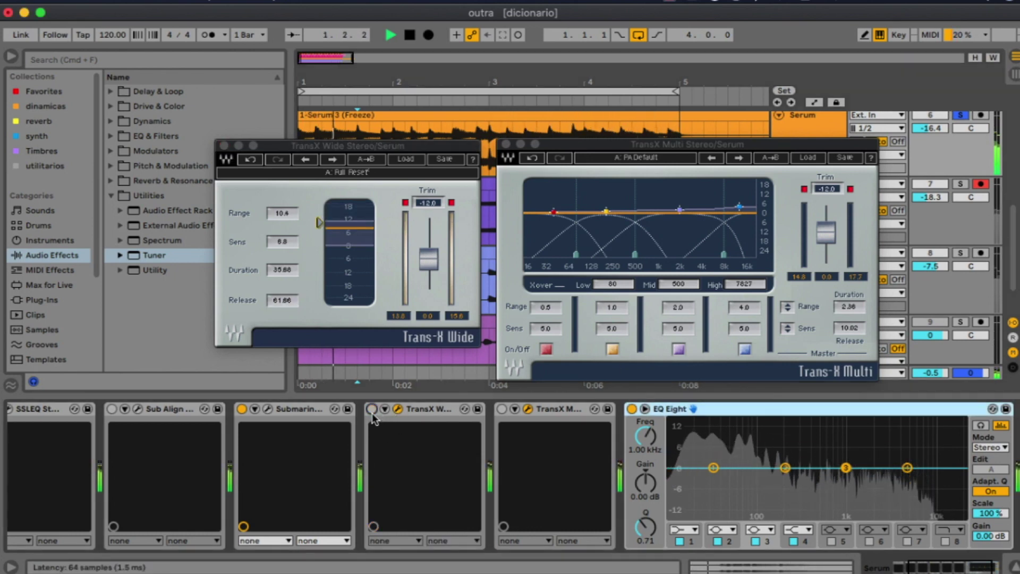
pyautogui.click(371, 409)
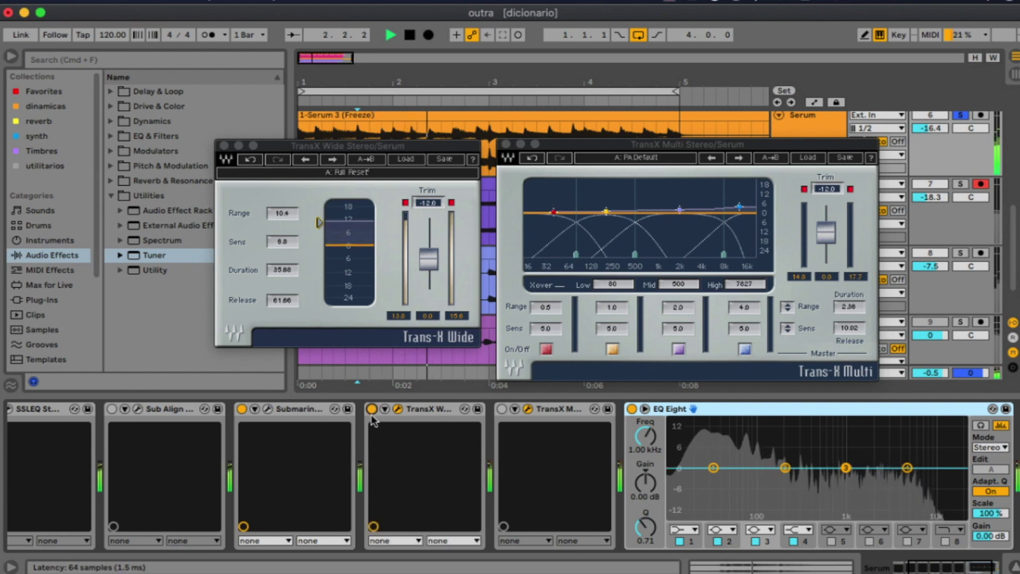
pyautogui.moveTo(268, 211); pyautogui.dragTo(273, 190)
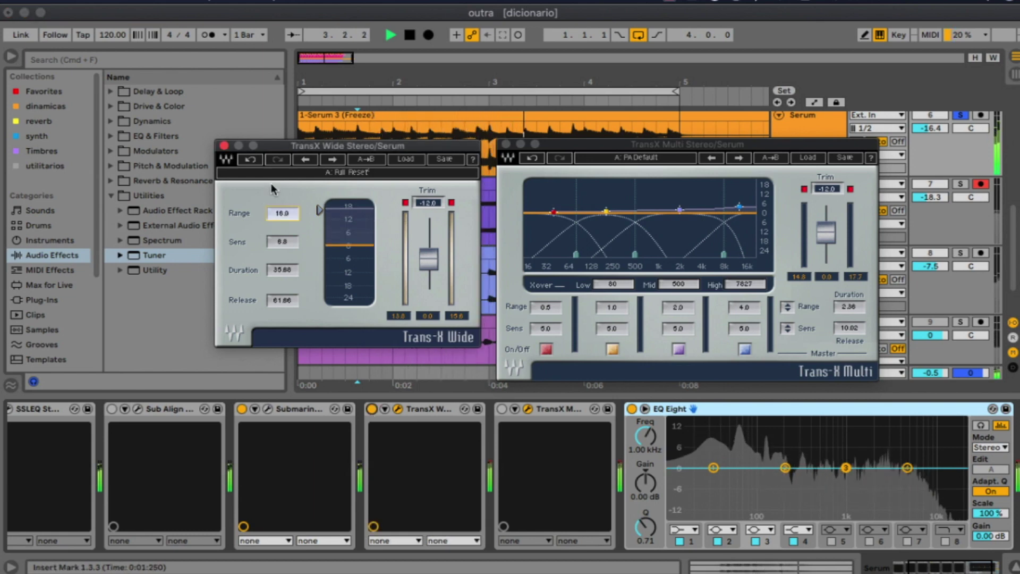
pyautogui.click(372, 410)
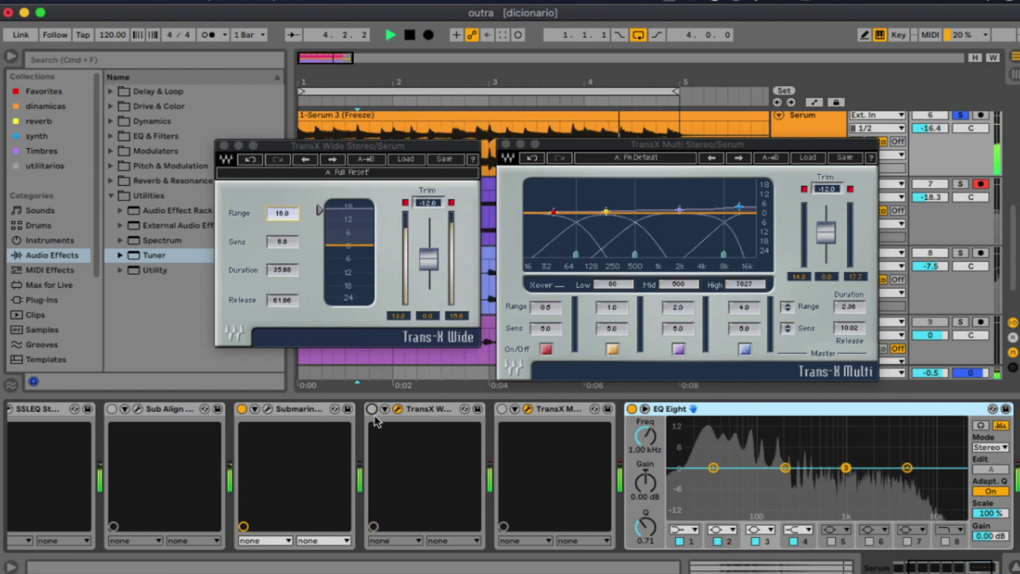
pyautogui.click(371, 409)
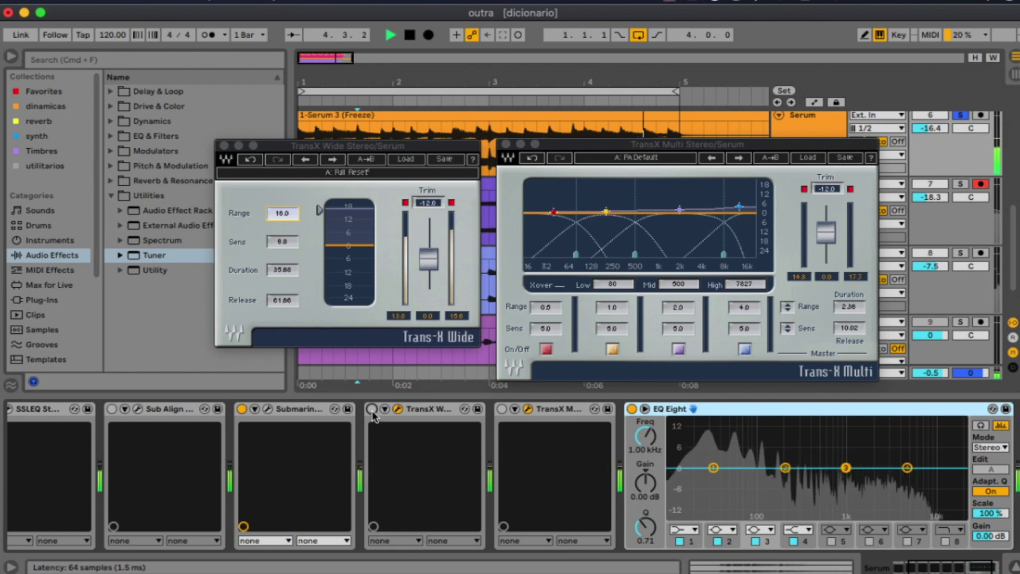
# Stop playback, close the TransX Wide window and centre the TransX Multi window over the tracks.
pyautogui.press('space')
pyautogui.click(223, 145)
pyautogui.moveTo(765, 145); pyautogui.dragTo(679, 149)
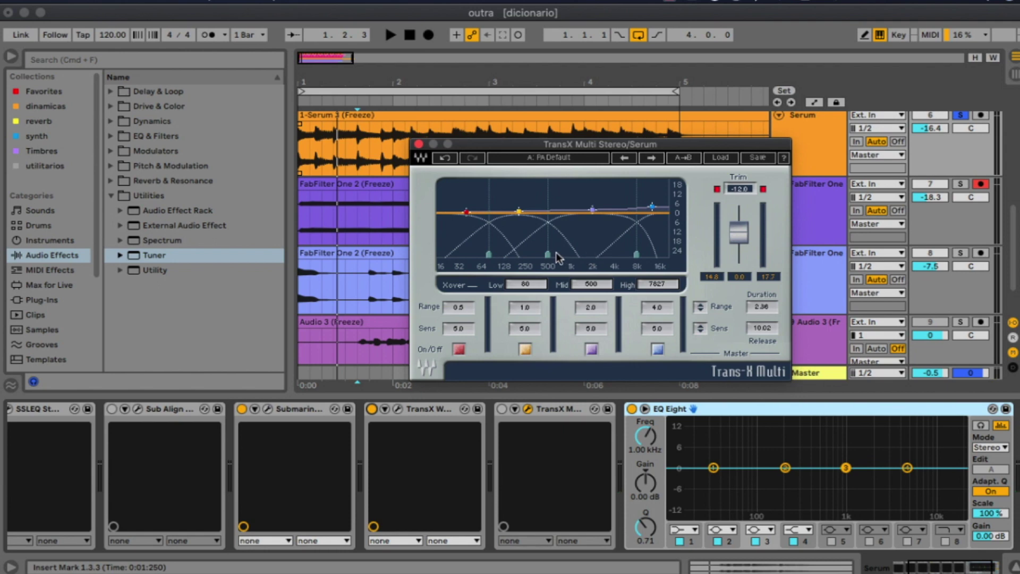
# Set TransX Multi's low crossover to 70 and mid crossover to 675, and the first band's Range to 2.3.
pyautogui.moveTo(548, 254); pyautogui.dragTo(484, 255)
pyautogui.click(637, 255)
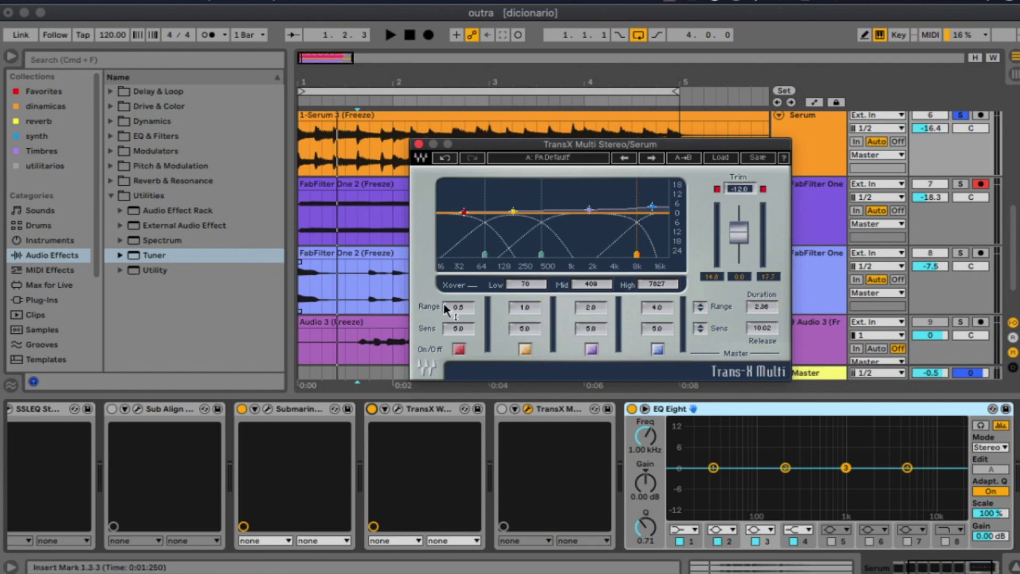
pyautogui.moveTo(445, 309)
pyautogui.mouseDown()
pyautogui.moveTo(445, 338)
pyautogui.moveTo(445, 298)
pyautogui.moveTo(445, 309)
pyautogui.mouseUp()
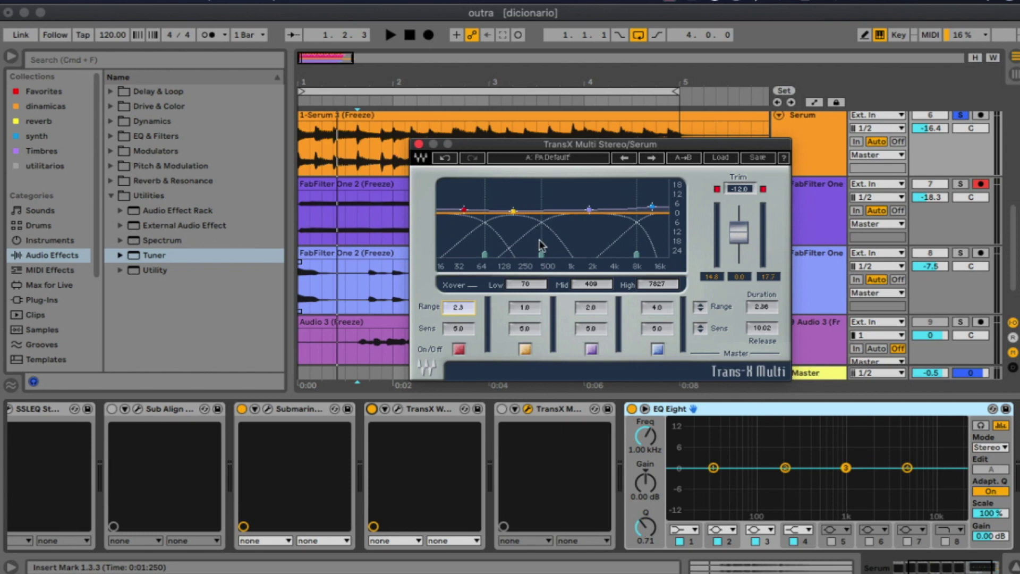
pyautogui.moveTo(541, 254)
pyautogui.mouseDown()
pyautogui.moveTo(577, 255)
pyautogui.moveTo(557, 255)
pyautogui.mouseUp()
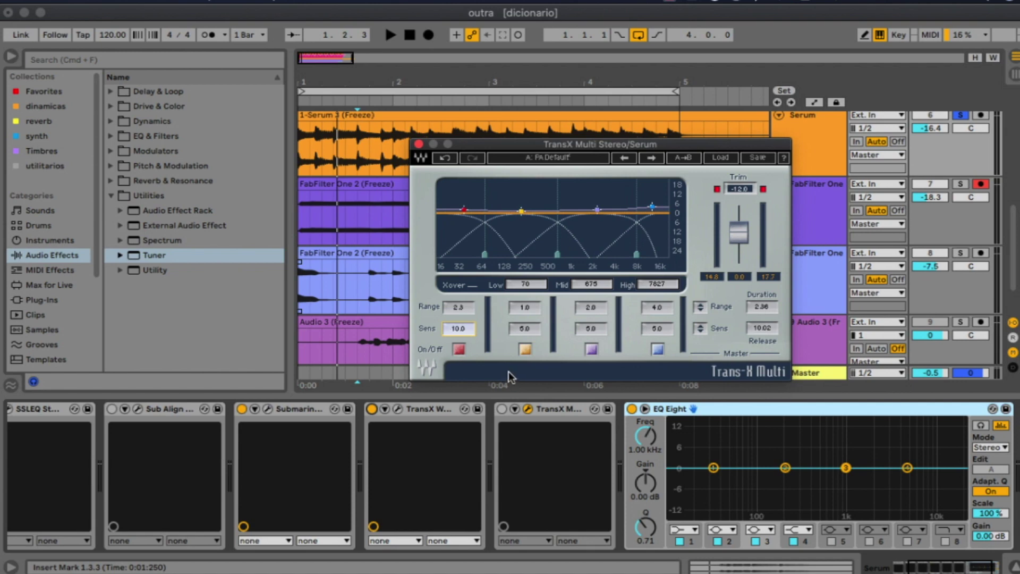
# Set the first band's Range to -9.5 and the second band's Range to 12.3, with Sens at 10.0 on both.
pyautogui.moveTo(465, 307); pyautogui.dragTo(464, 340)
pyautogui.moveTo(525, 308); pyautogui.dragTo(524, 292)
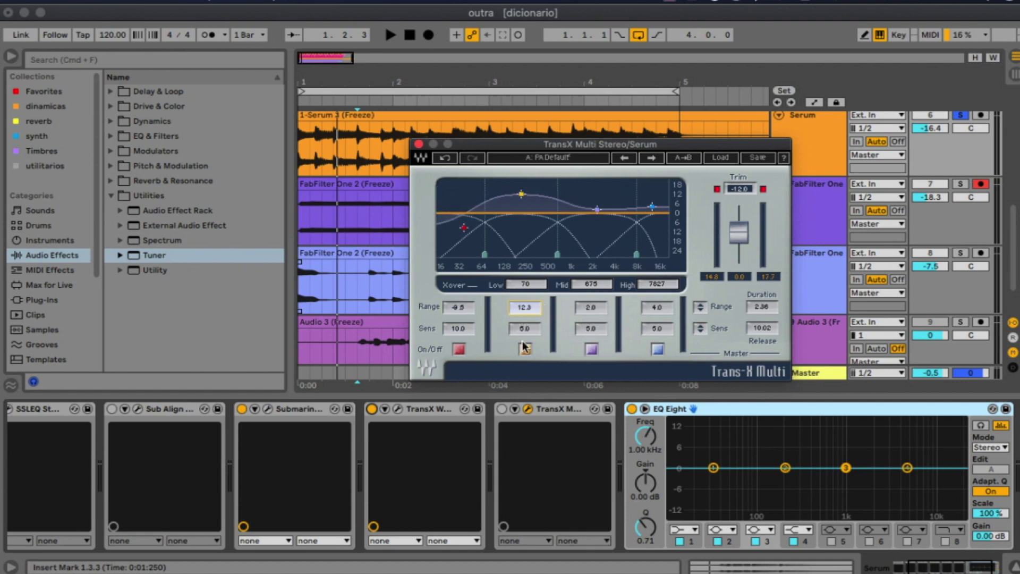
pyautogui.moveTo(524, 328); pyautogui.dragTo(524, 313)
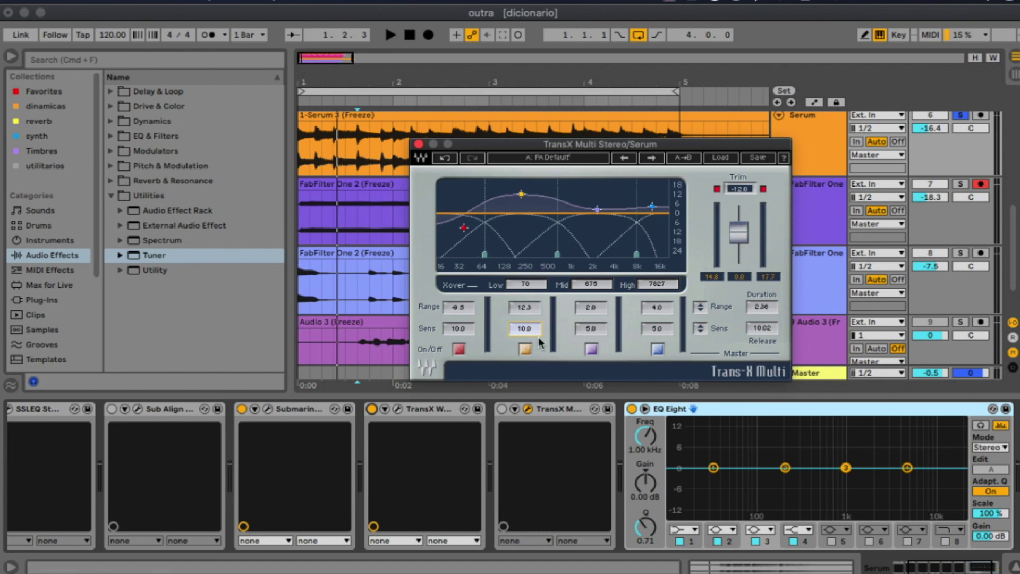
# Enable TransX Multi, bypass TransX Wide and play the soloed Serum track.
pyautogui.press('space')
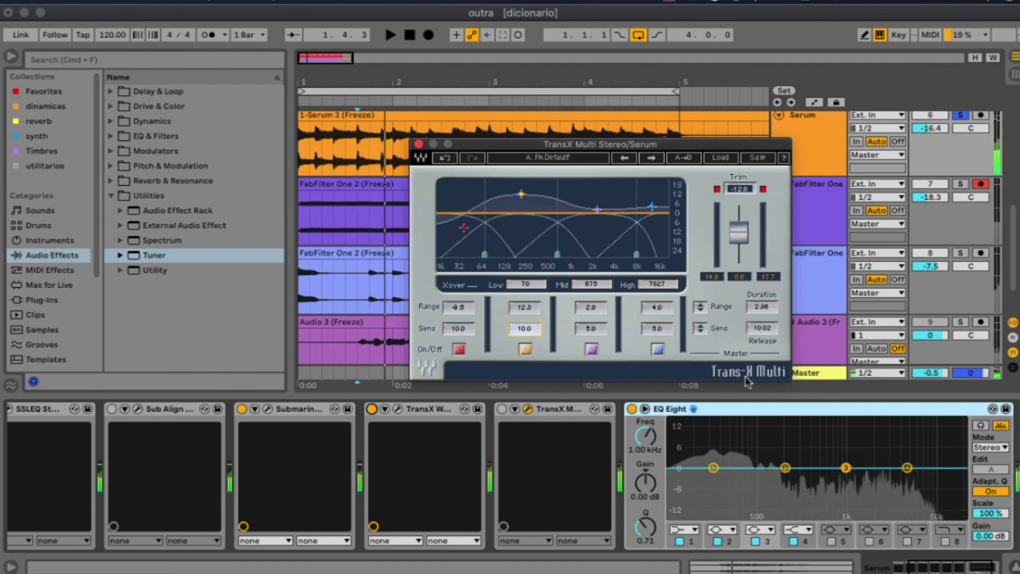
pyautogui.click(502, 408)
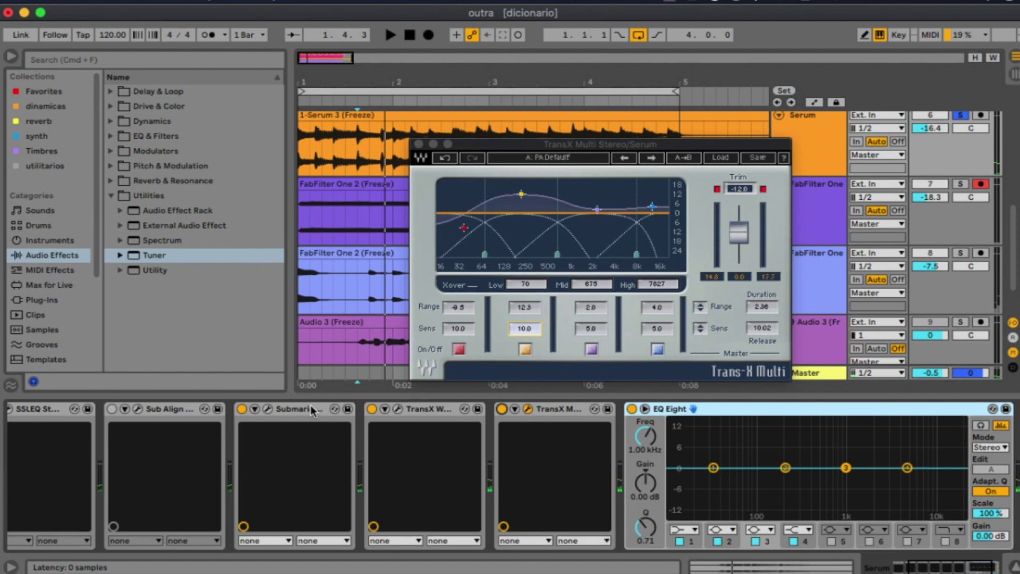
pyautogui.click(372, 409)
pyautogui.press('space')
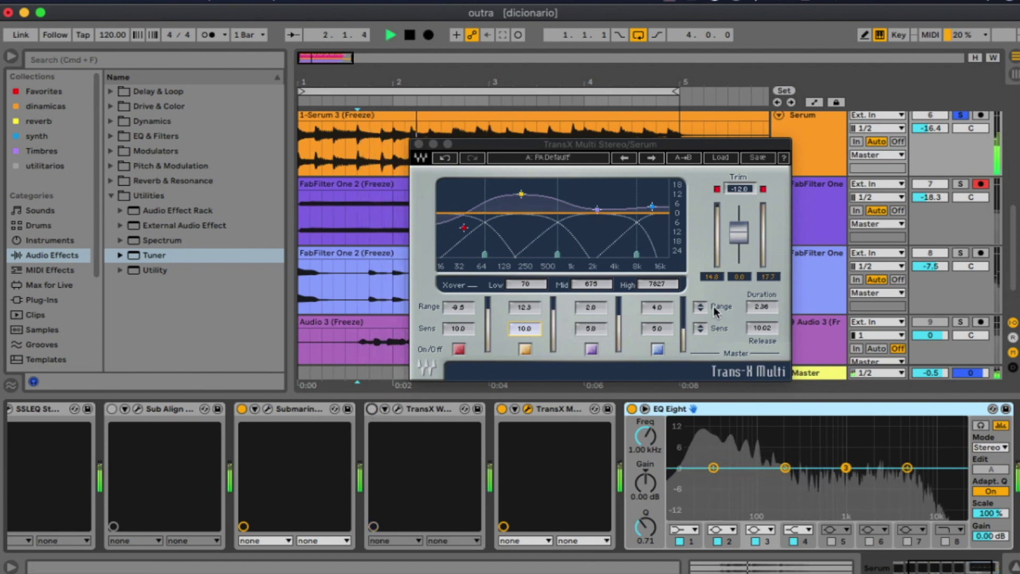
# Set TransX Multi's master Duration to 500.00, the mid crossover to 538 and the low crossover to 116.
pyautogui.moveTo(758, 312); pyautogui.dragTo(758, 233)
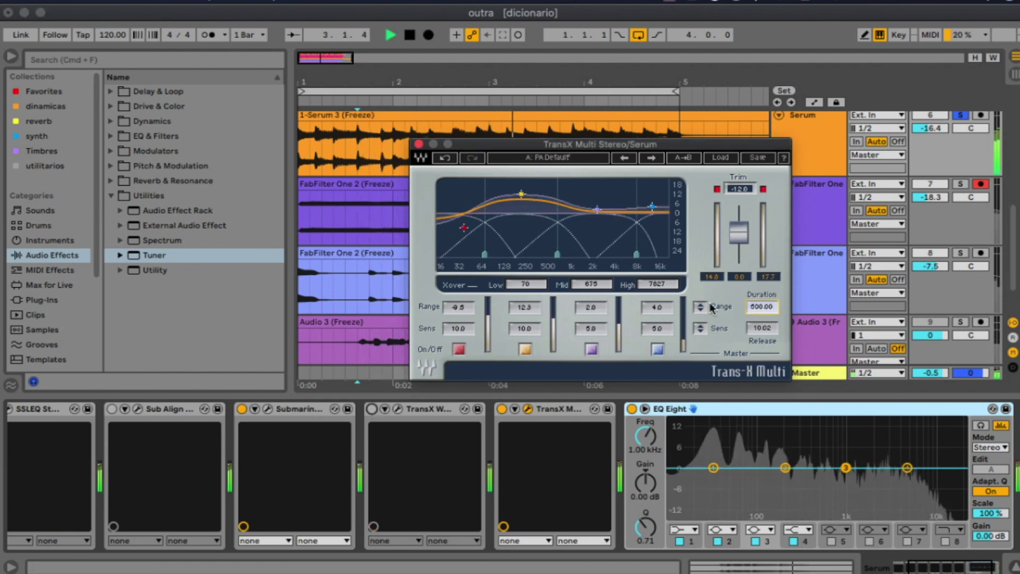
pyautogui.moveTo(521, 194)
pyautogui.mouseDown()
pyautogui.moveTo(528, 250)
pyautogui.moveTo(517, 185)
pyautogui.moveTo(517, 193)
pyautogui.mouseUp()
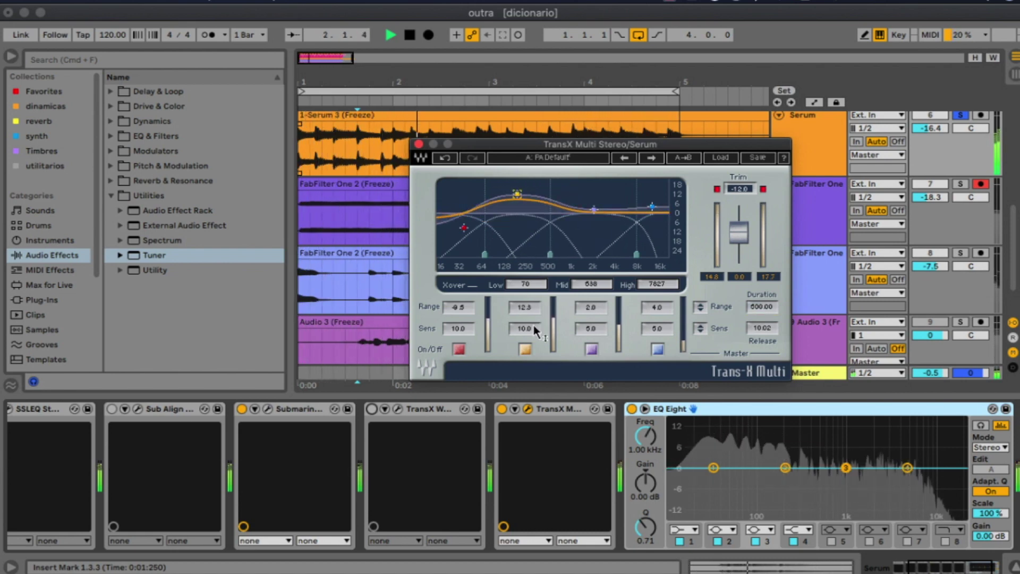
pyautogui.press('space')
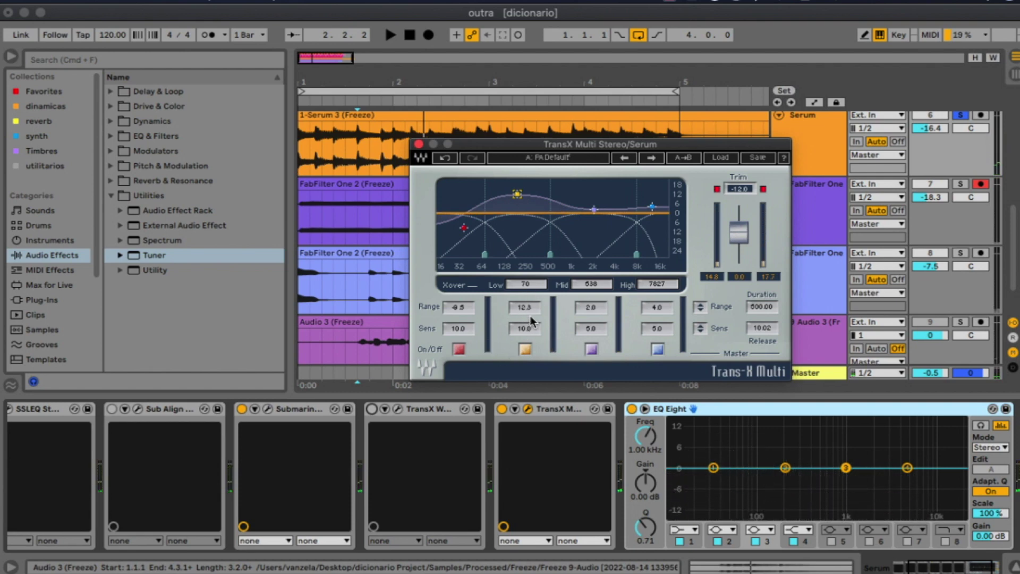
pyautogui.moveTo(485, 254)
pyautogui.mouseDown()
pyautogui.moveTo(466, 254)
pyautogui.moveTo(525, 254)
pyautogui.moveTo(491, 258)
pyautogui.moveTo(501, 259)
pyautogui.mouseUp()
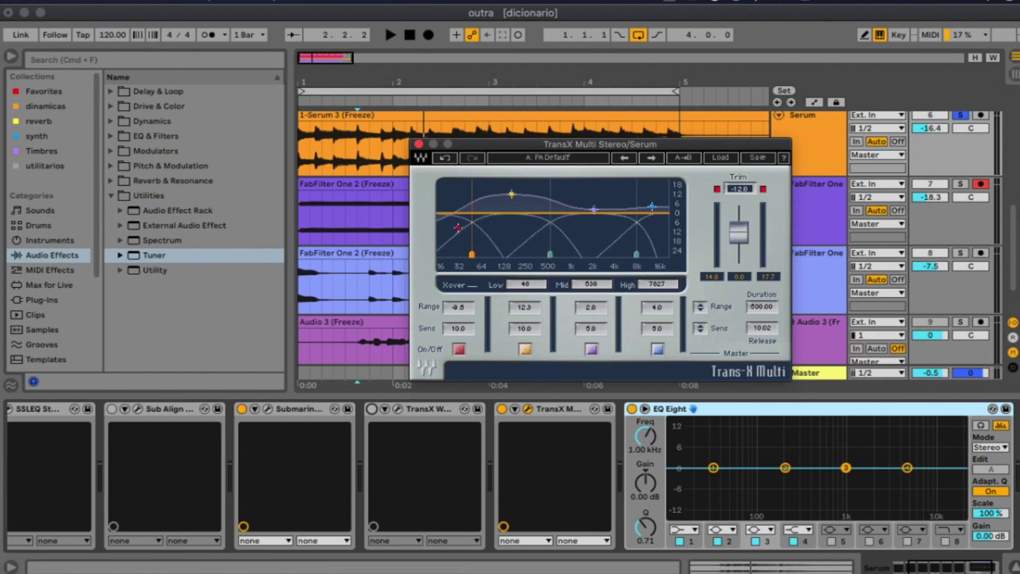
# Shift all bands with the master controls to Range -5.3, 16.5, 6.2, 8.2 and Sens -1.8, -1.8, -6.8, -6.8, and start playback.
pyautogui.moveTo(700, 307)
pyautogui.mouseDown()
pyautogui.moveTo(700, 329)
pyautogui.moveTo(700, 284)
pyautogui.moveTo(700, 359)
pyautogui.moveTo(701, 287)
pyautogui.mouseUp()
pyautogui.moveTo(700, 327)
pyautogui.mouseDown()
pyautogui.moveTo(700, 340)
pyautogui.moveTo(701, 330)
pyautogui.mouseUp()
pyautogui.press('space')
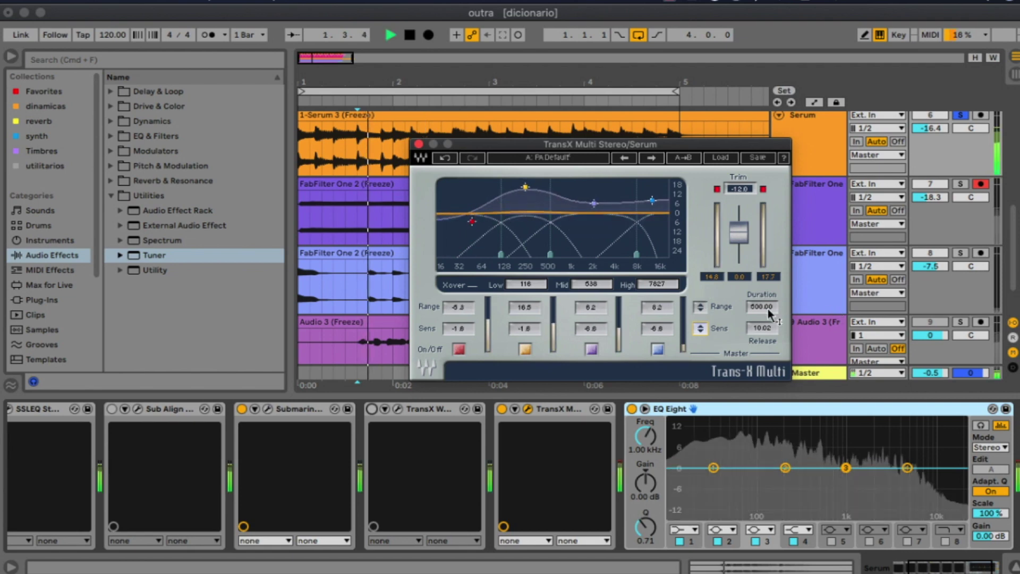
# Set the master Duration to 0.01 and the second band to Range 17.8 and Sens 10.0, and play the result.
pyautogui.moveTo(766, 309); pyautogui.dragTo(766, 367)
pyautogui.press('space')
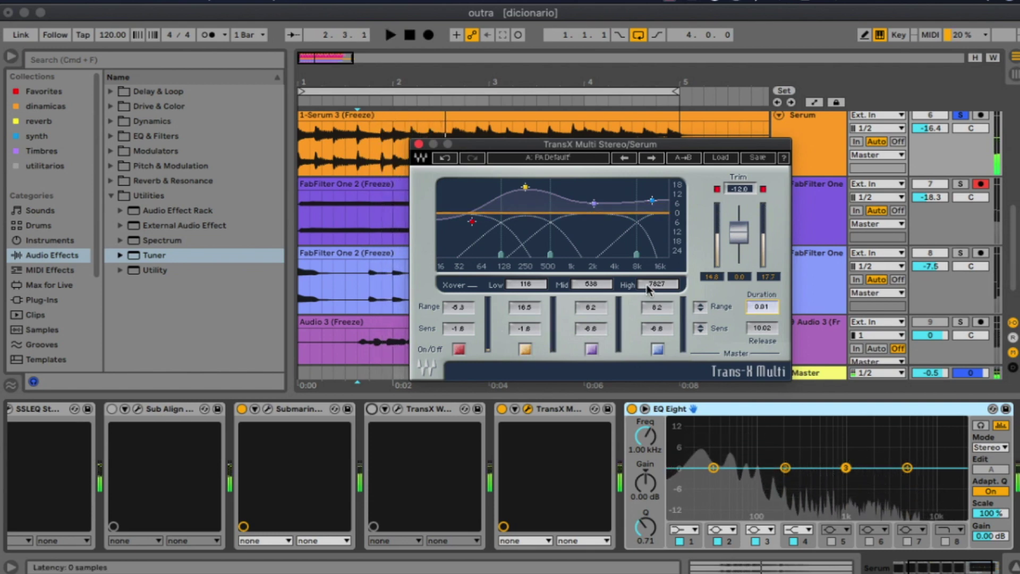
pyautogui.moveTo(532, 309); pyautogui.dragTo(532, 303)
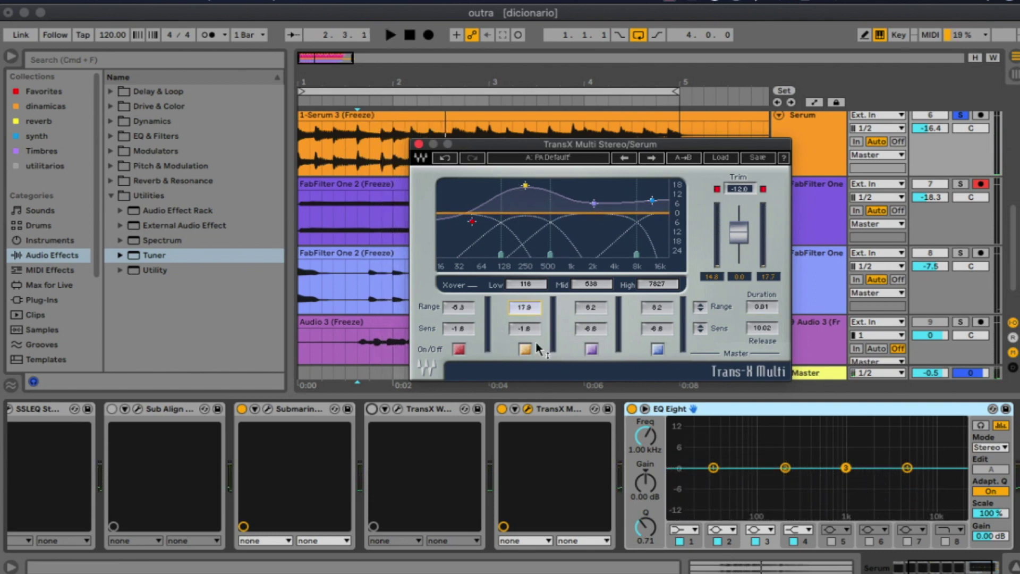
pyautogui.click(532, 330)
pyautogui.press('space')
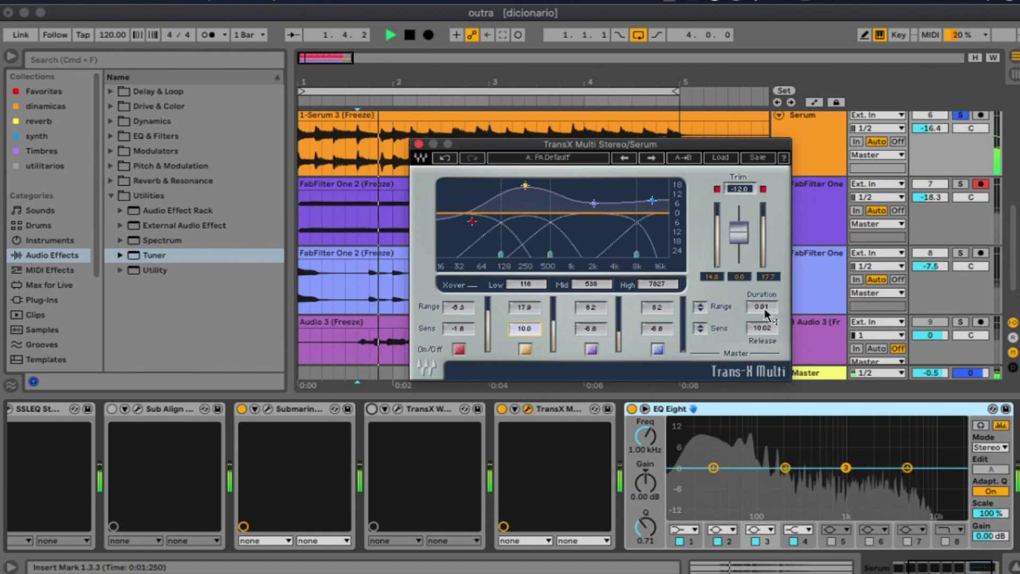
# Set TransX Multi's master Duration and Release both to 500.00 while listening to the Serum track, and stop playback.
pyautogui.moveTo(765, 312); pyautogui.dragTo(765, 250)
pyautogui.press('space')
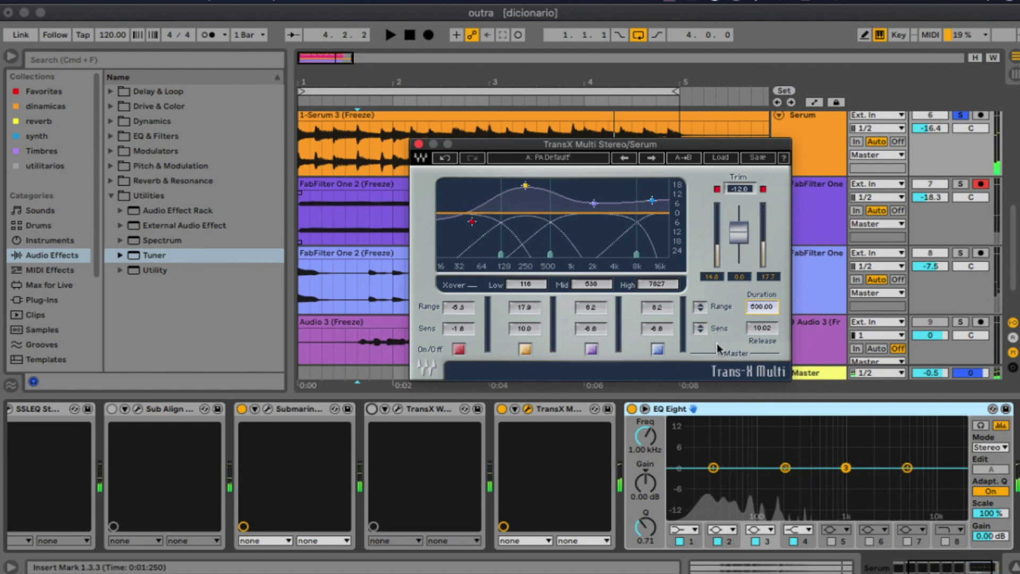
pyautogui.press('space')
pyautogui.moveTo(764, 332); pyautogui.dragTo(764, 249)
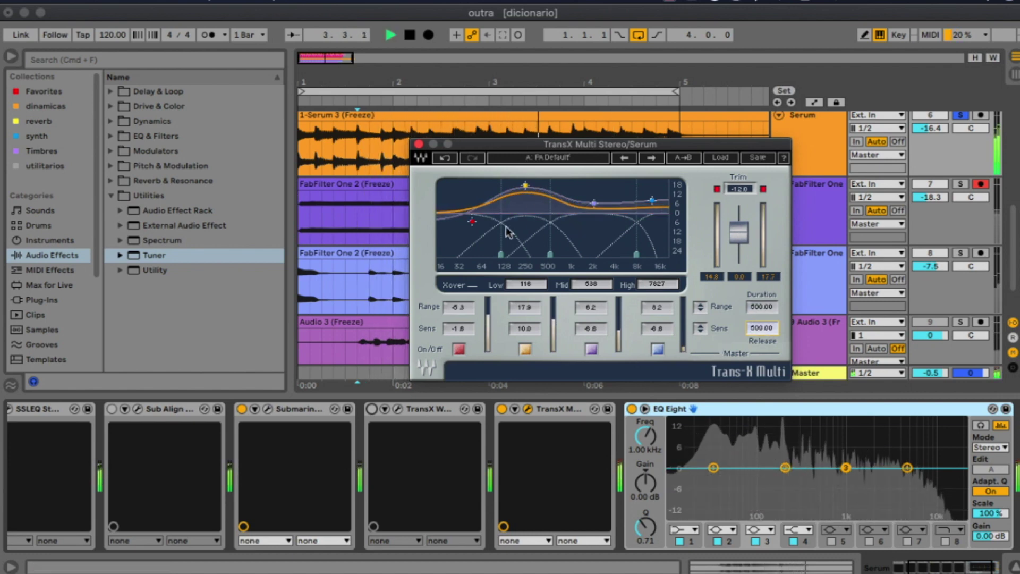
pyautogui.press('space')
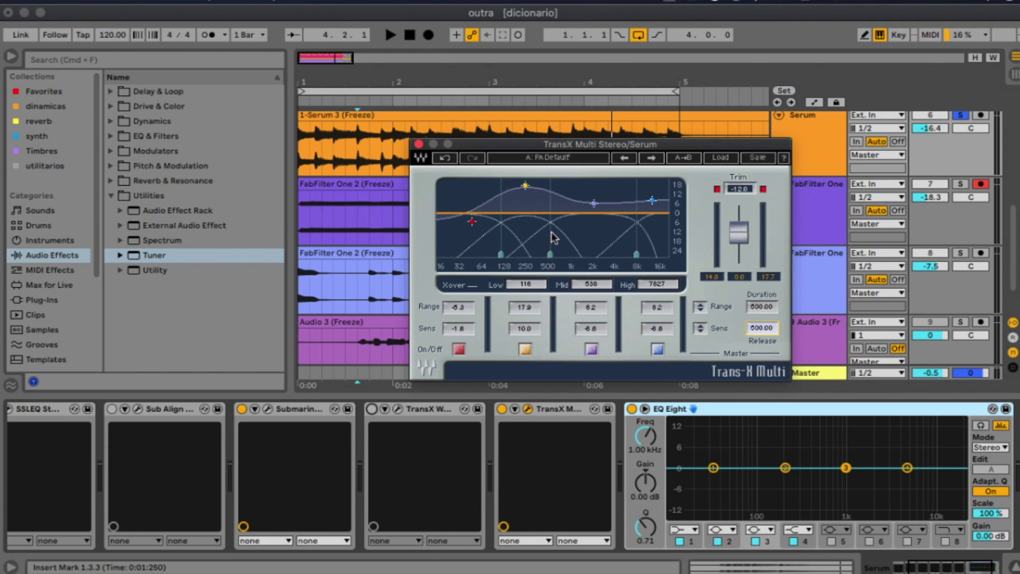
# Move the TransX Multi window clear of the Serum track's clip.
pyautogui.click(735, 187)
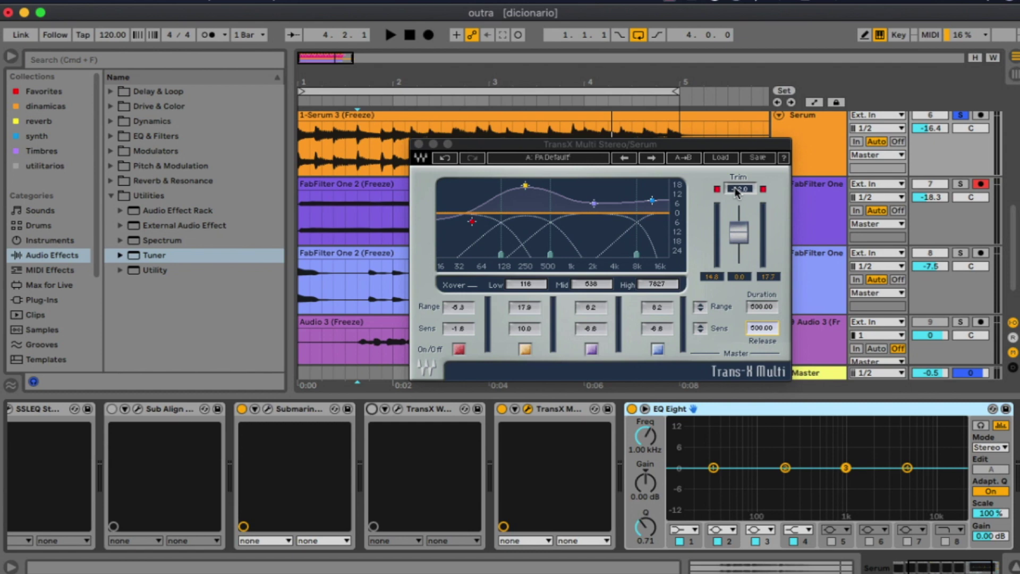
pyautogui.moveTo(701, 146); pyautogui.dragTo(658, 107)
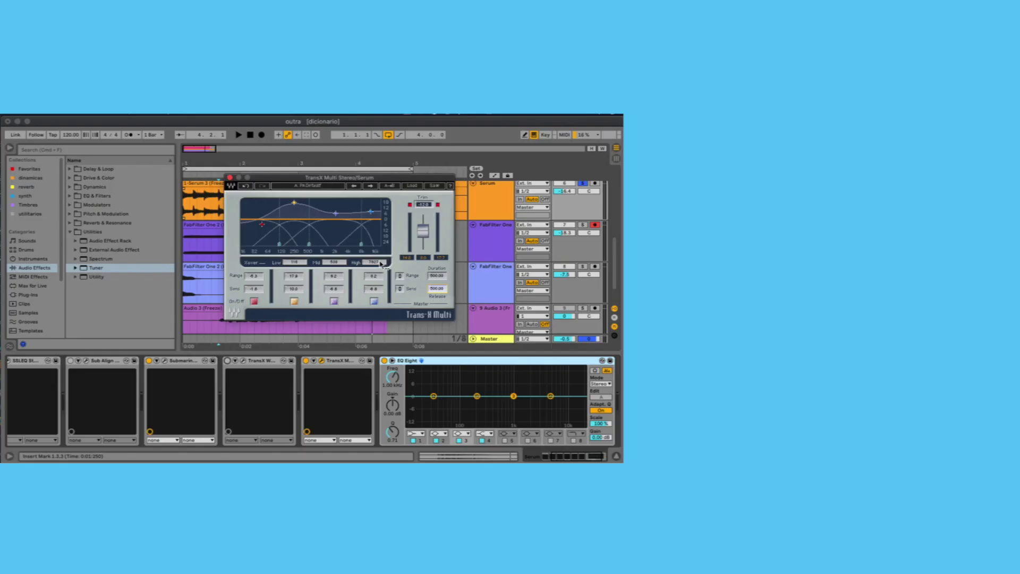
pyautogui.moveTo(338, 180); pyautogui.dragTo(343, 228)
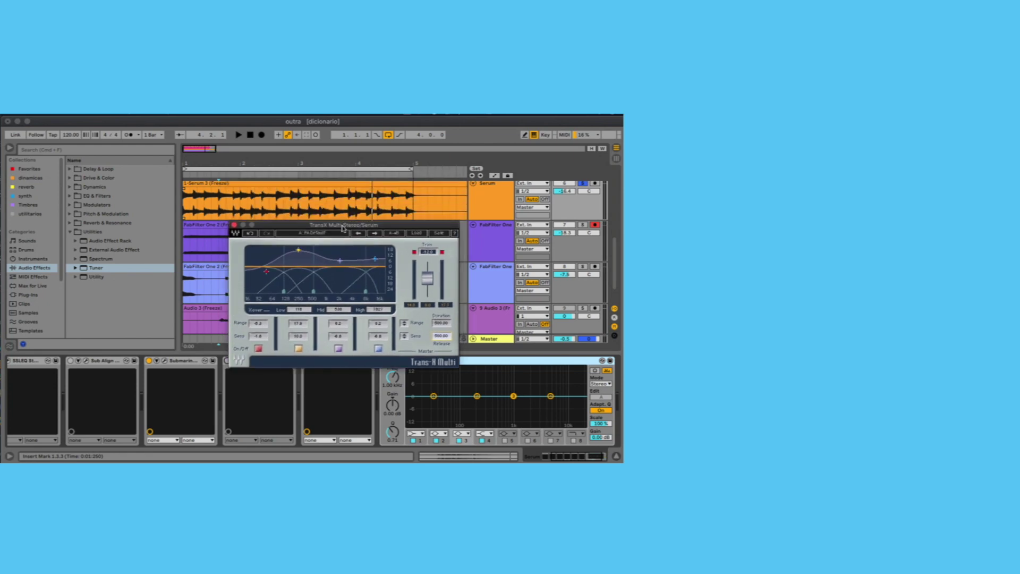